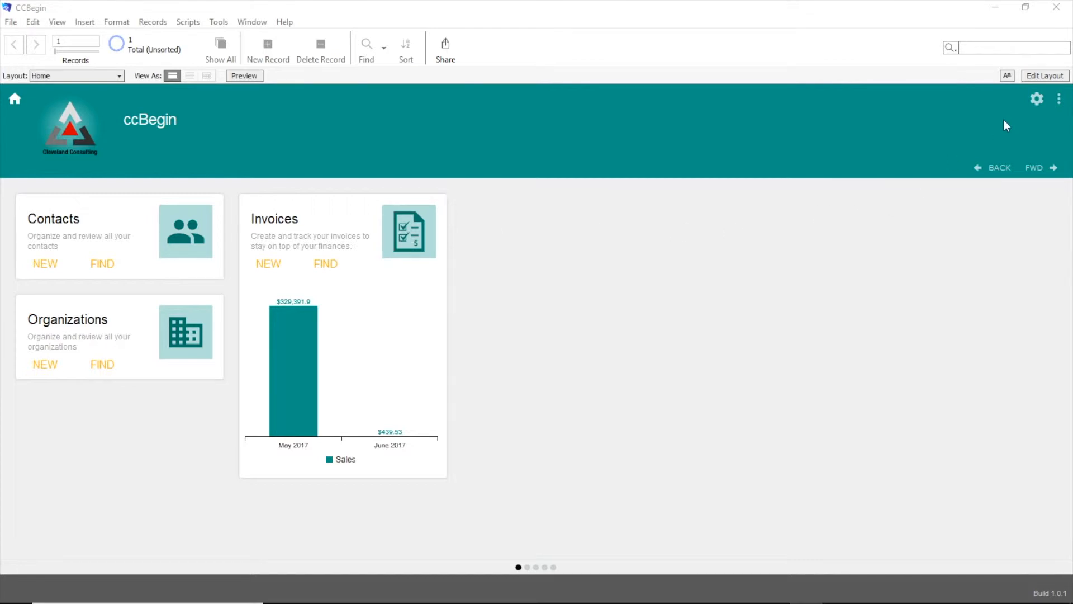
# - Open the A & A Antenna & Satellite invoice's detail view from the invoice list
pyautogui.click(1058, 104)
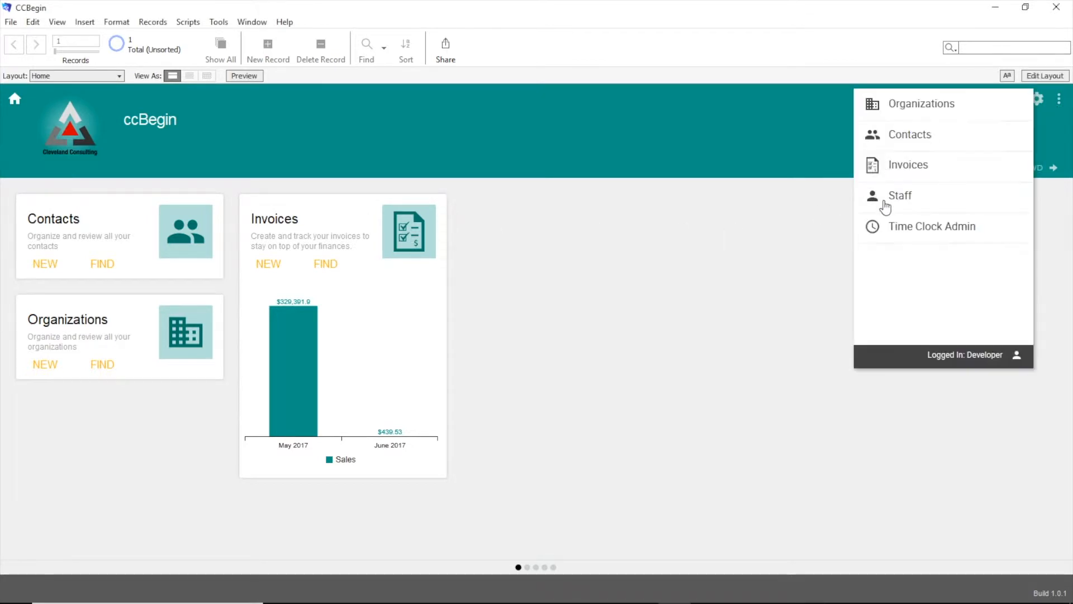
pyautogui.click(896, 164)
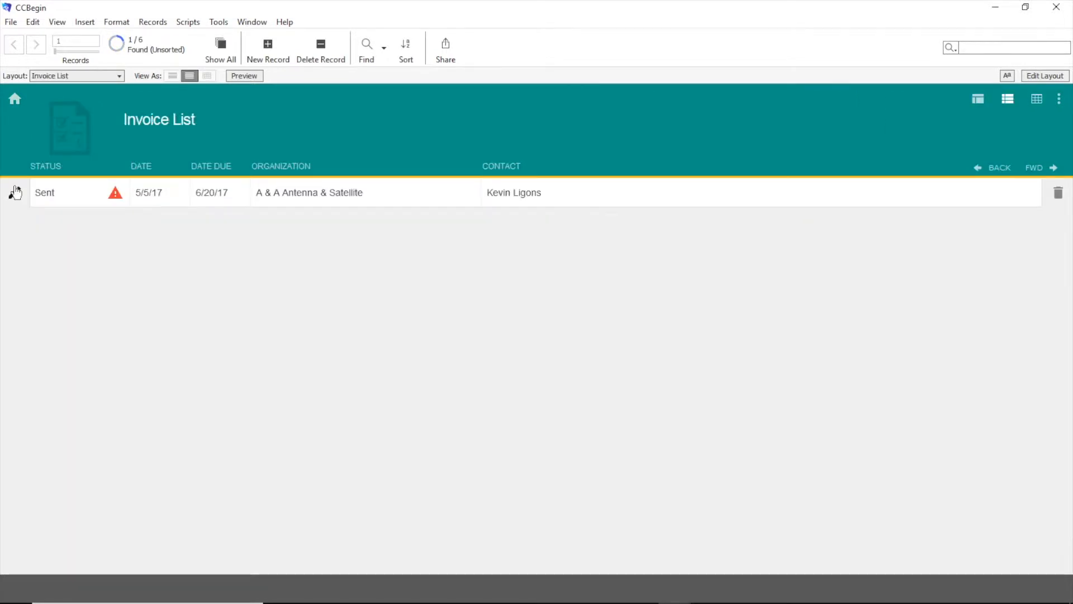
pyautogui.click(15, 193)
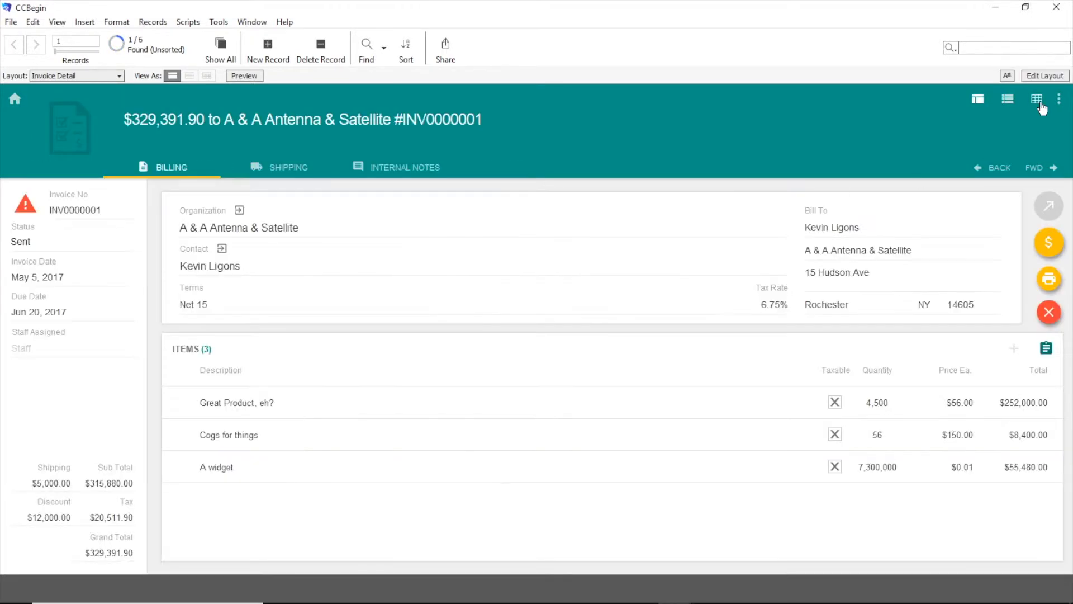
pyautogui.click(1040, 104)
pyautogui.click(593, 100)
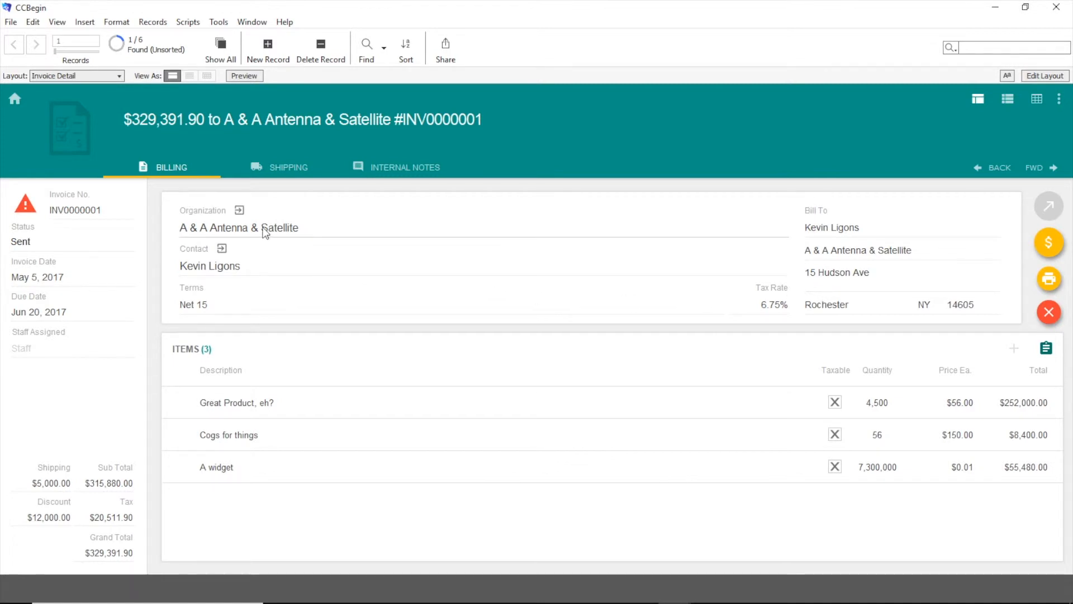
# - Review the invoice's linked organization record and the external note that prints on the invoice
pyautogui.click(239, 213)
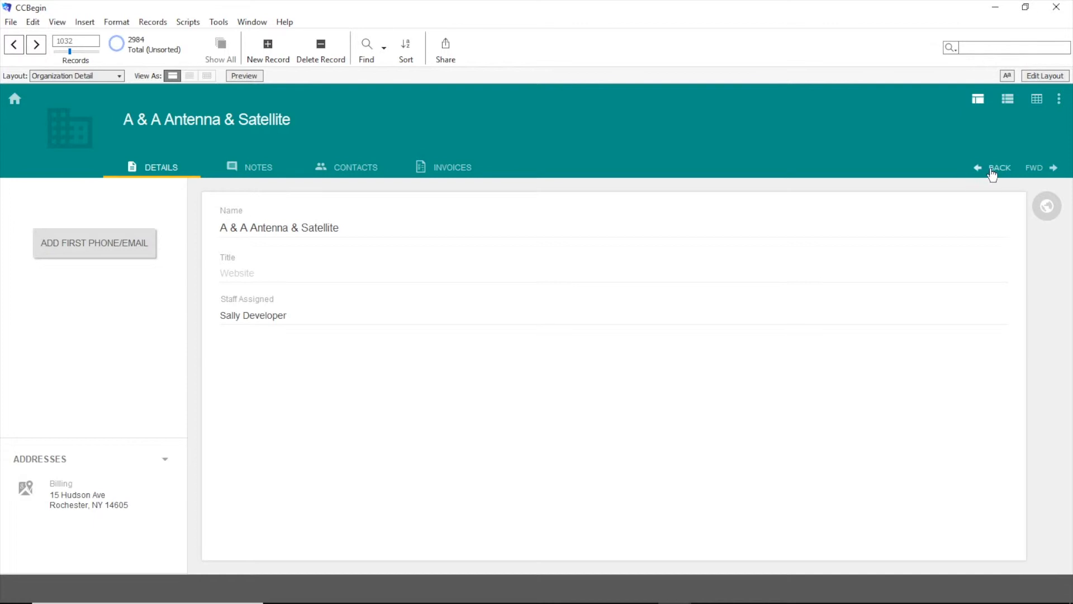
pyautogui.click(992, 170)
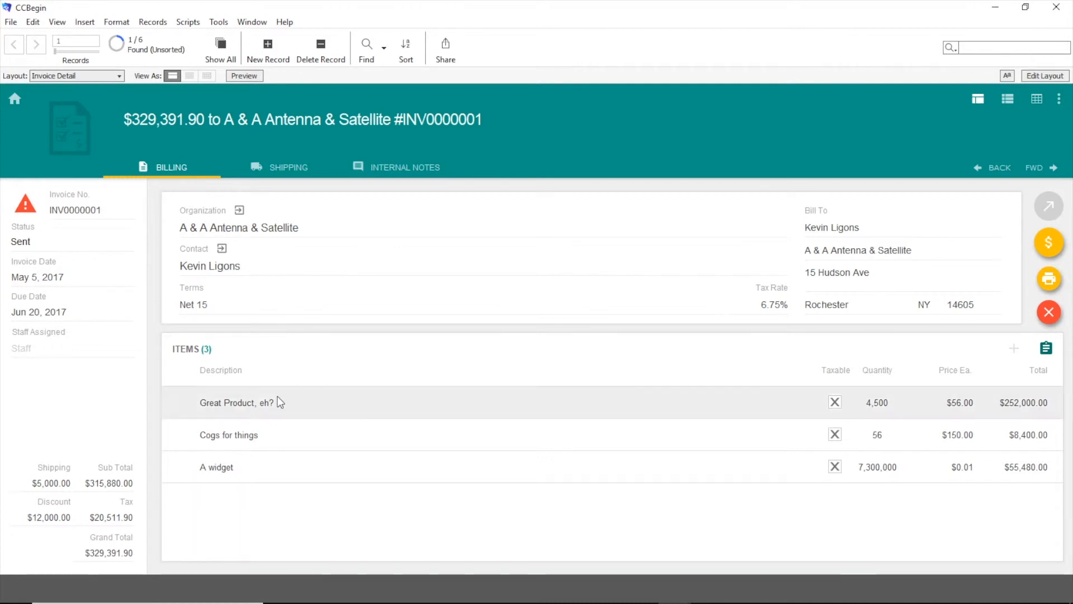
pyautogui.click(260, 434)
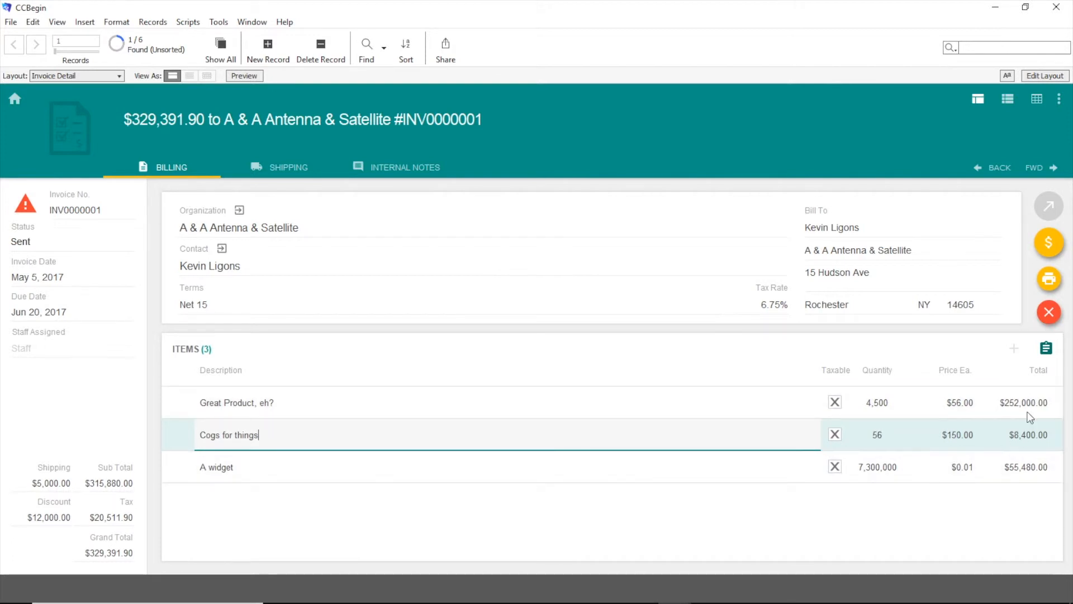
pyautogui.click(1044, 352)
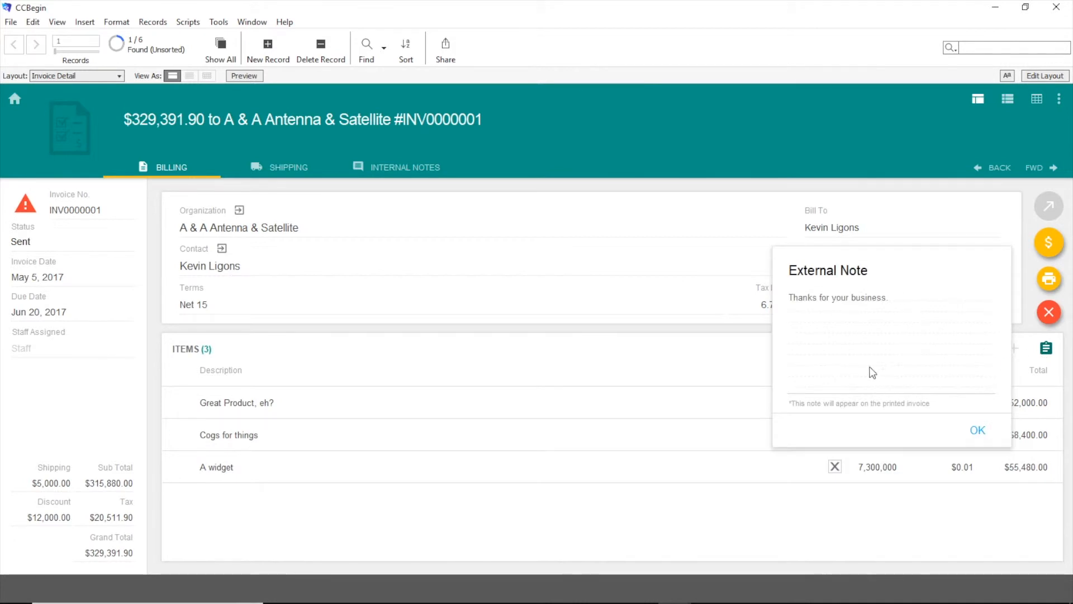
pyautogui.click(977, 434)
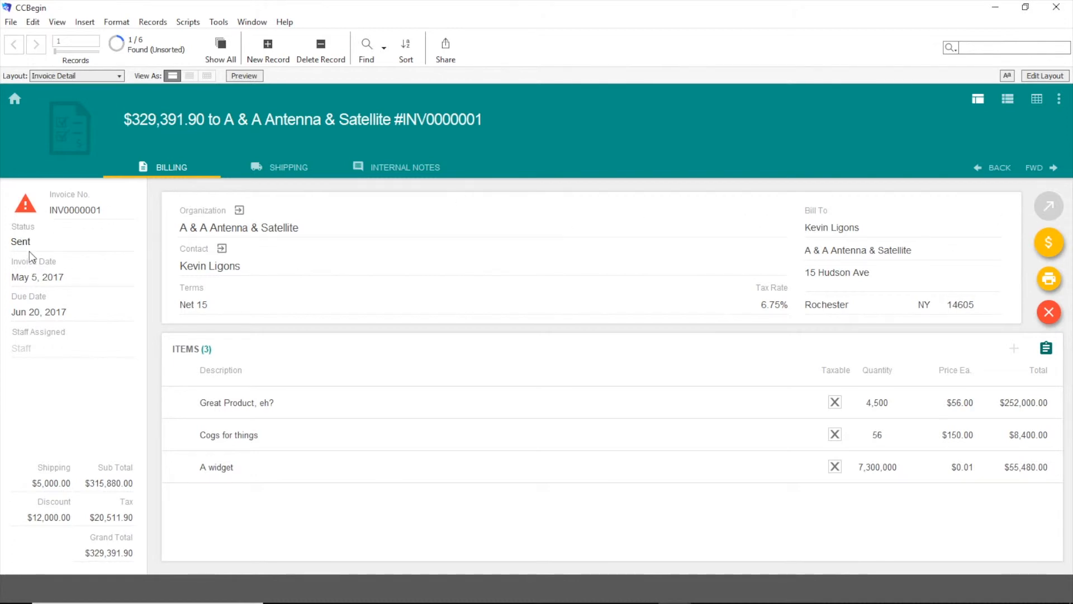
# - Mark the invoice as not sent, then send it again
pyautogui.click(28, 208)
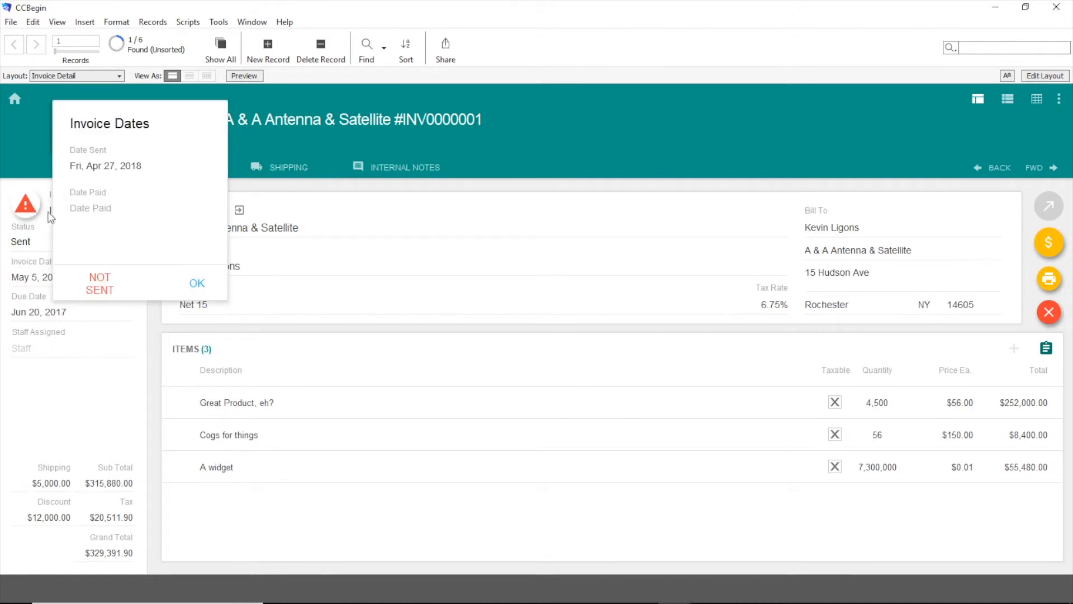
pyautogui.click(106, 288)
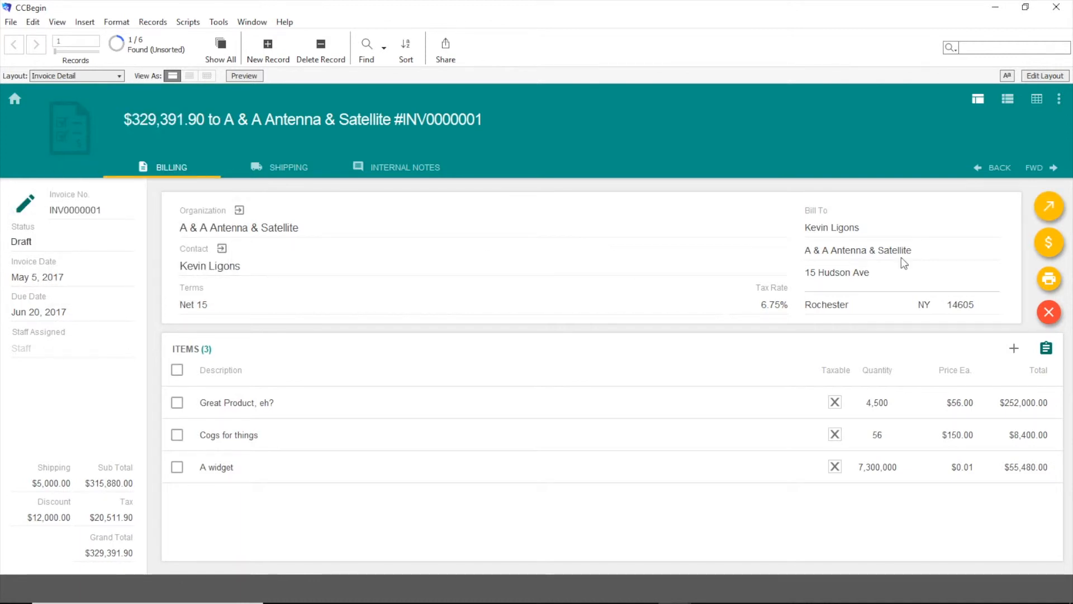
pyautogui.click(1045, 209)
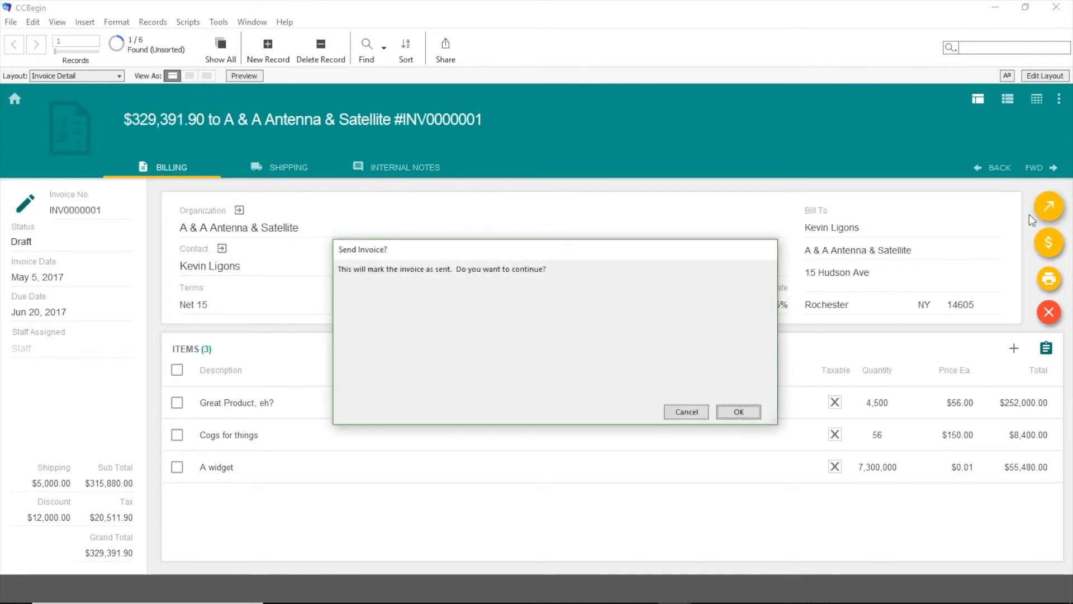
pyautogui.click(748, 412)
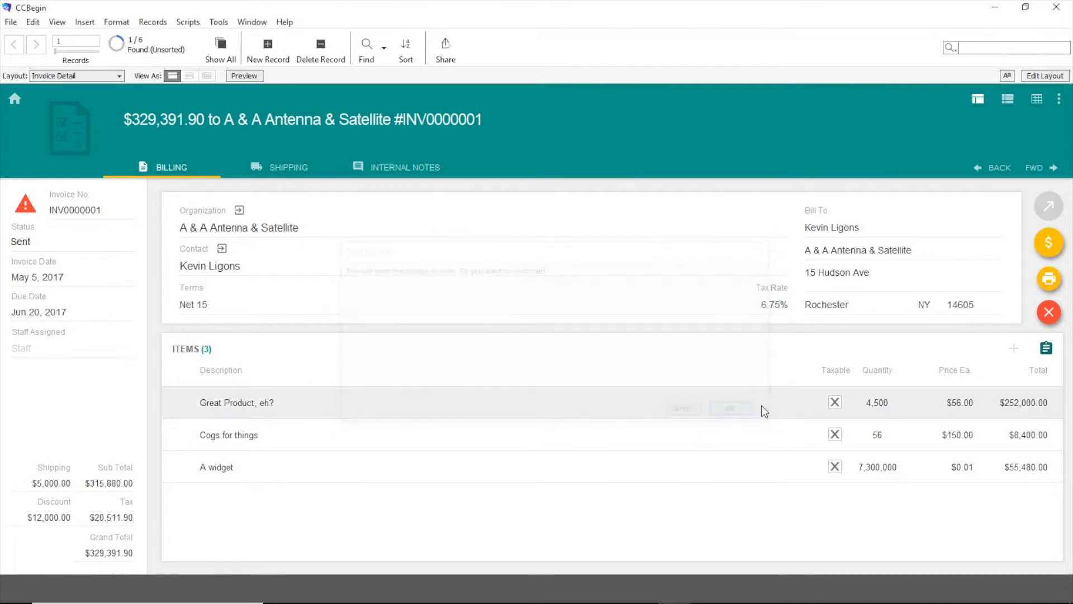
# - Receive payment for the invoice, then set it back to not paid
pyautogui.click(1050, 242)
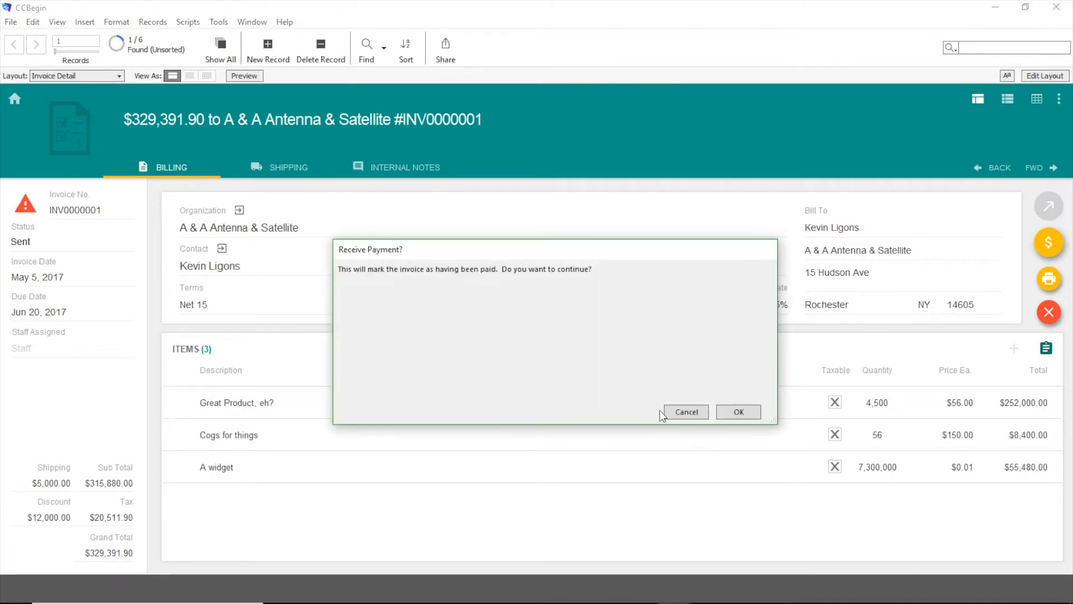
pyautogui.click(739, 412)
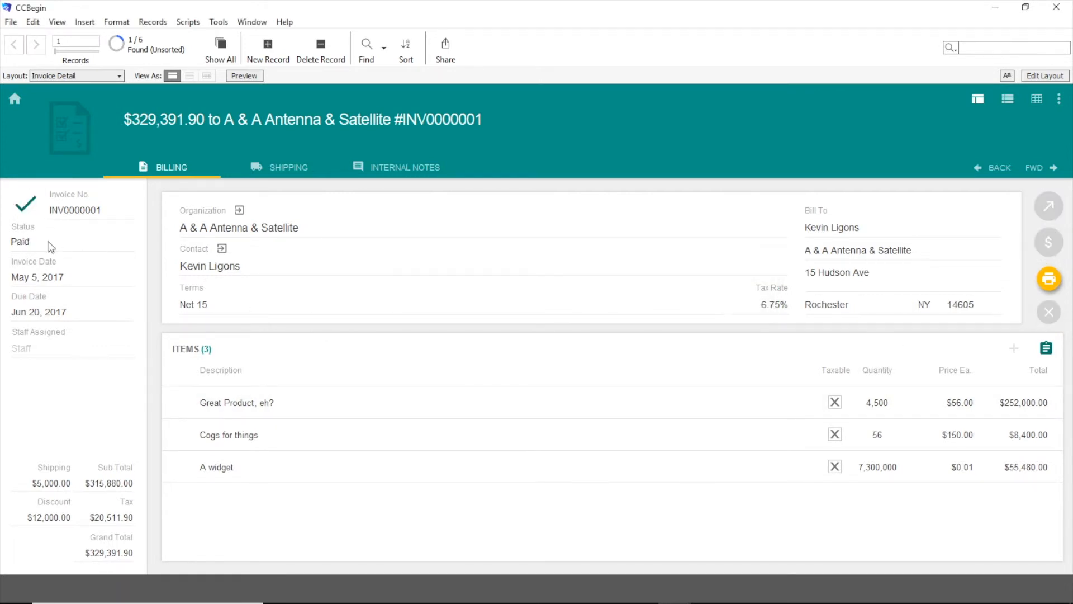
pyautogui.click(29, 209)
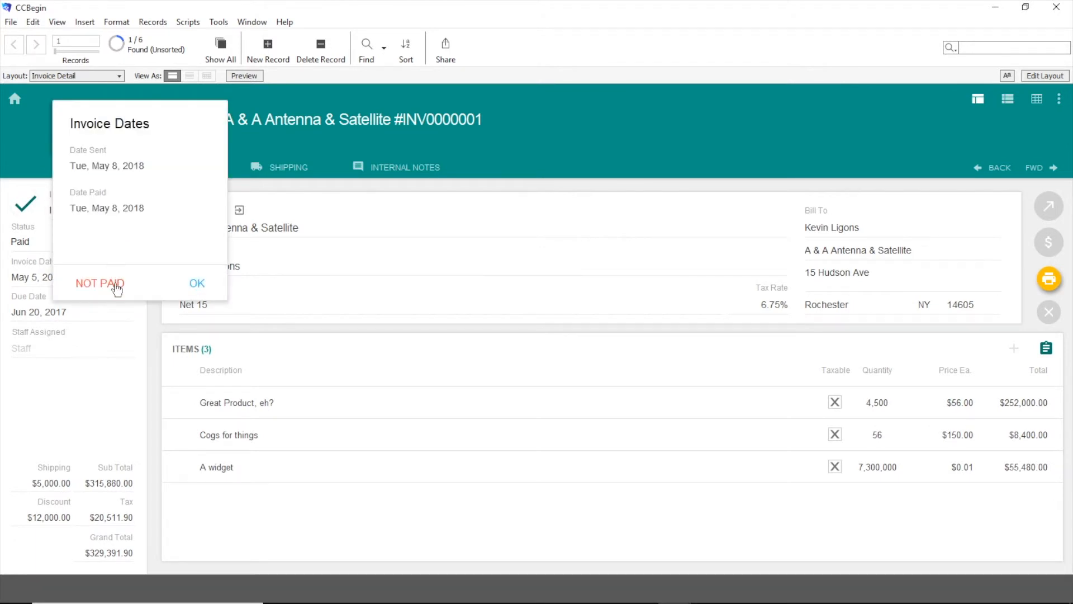
pyautogui.click(112, 284)
# - Return the unpaid invoice to draft by marking it not sent, and mark it as sent once more
pyautogui.click(24, 217)
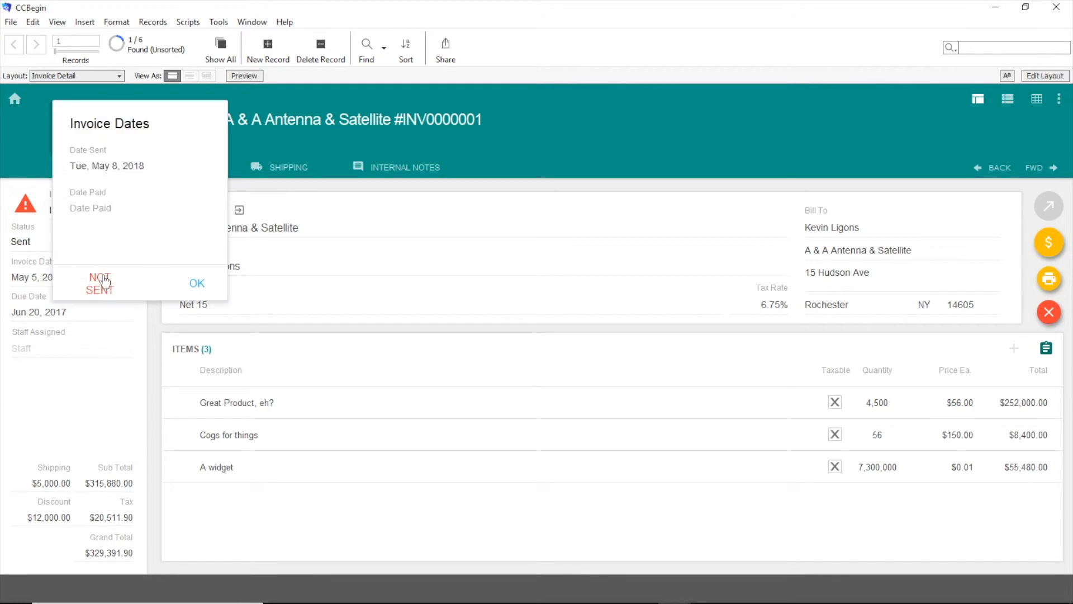
pyautogui.click(102, 287)
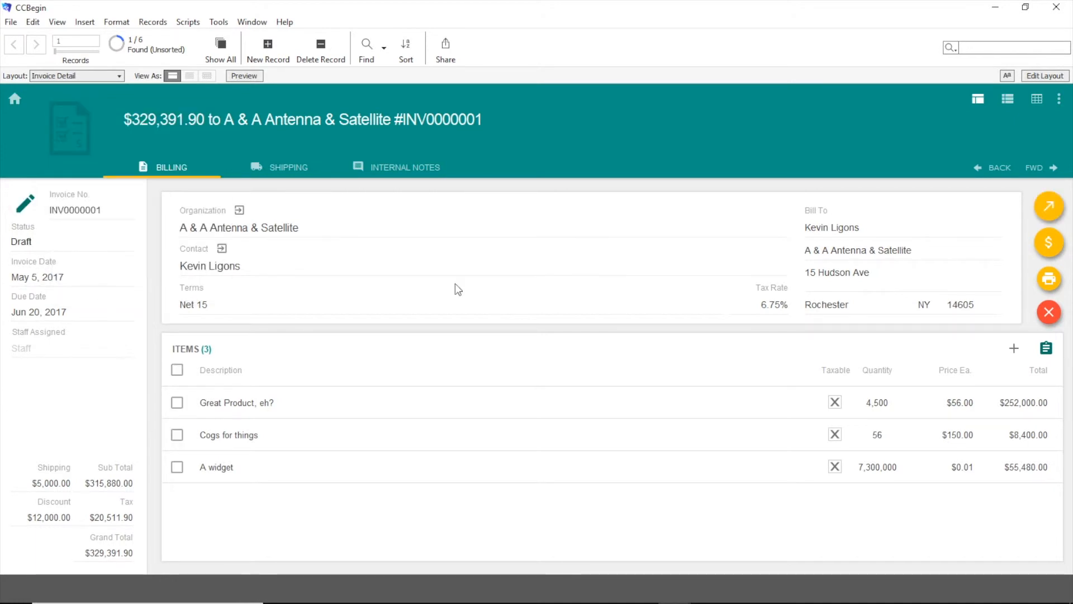
pyautogui.click(1049, 207)
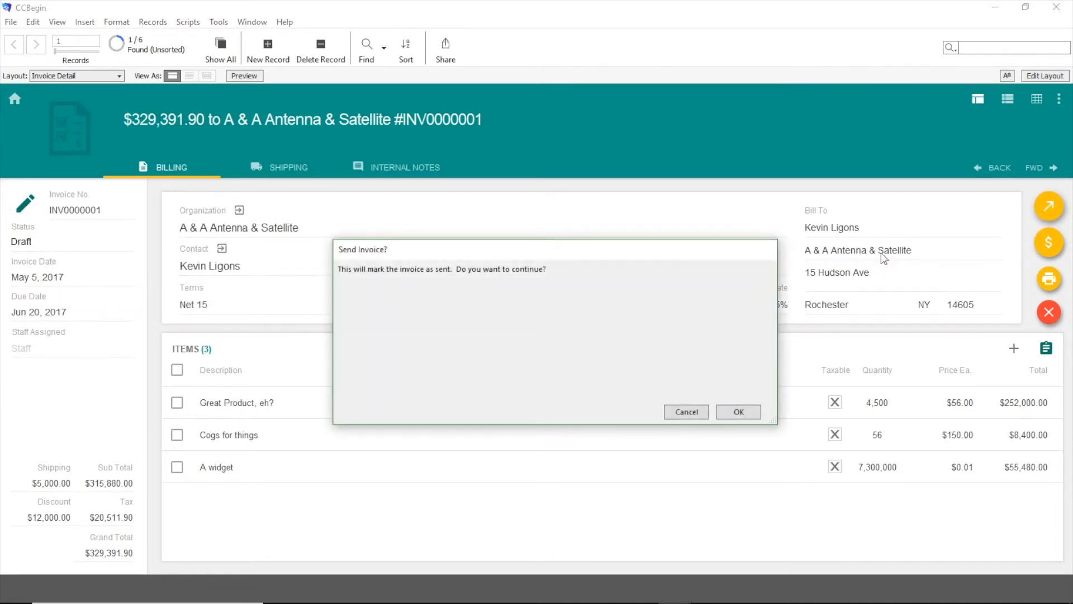
pyautogui.click(727, 409)
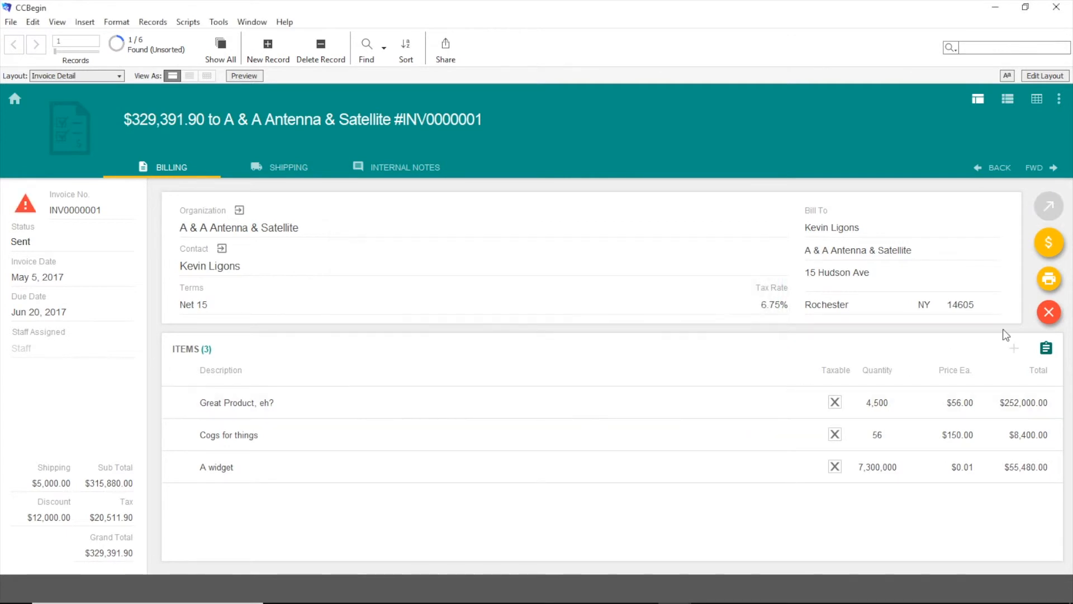
# - Preview the printable version of the invoice, then close the preview
pyautogui.click(1048, 280)
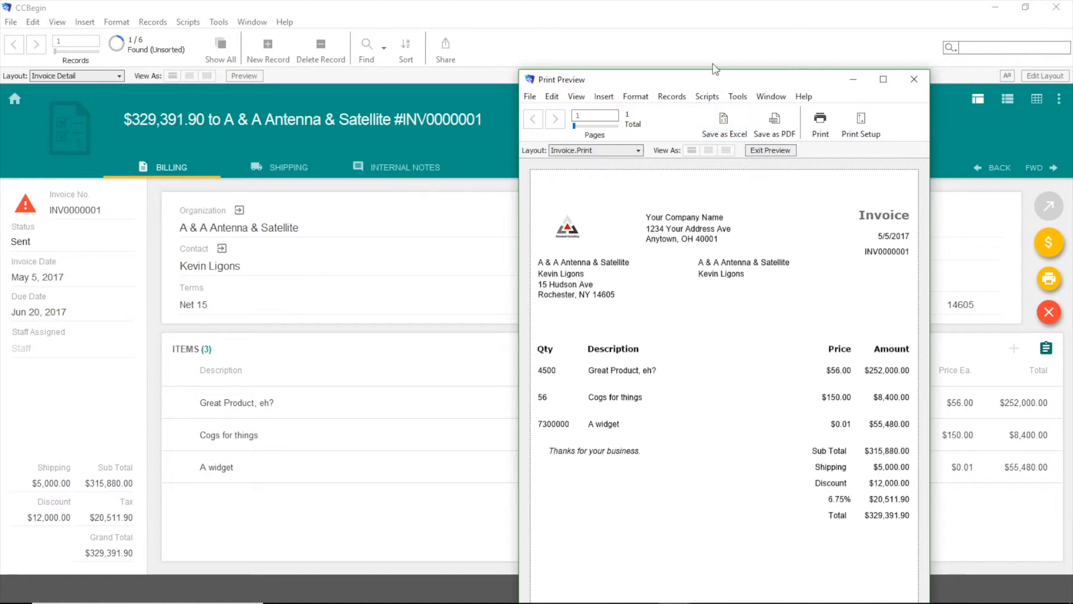
pyautogui.moveTo(715, 71); pyautogui.dragTo(680, 27)
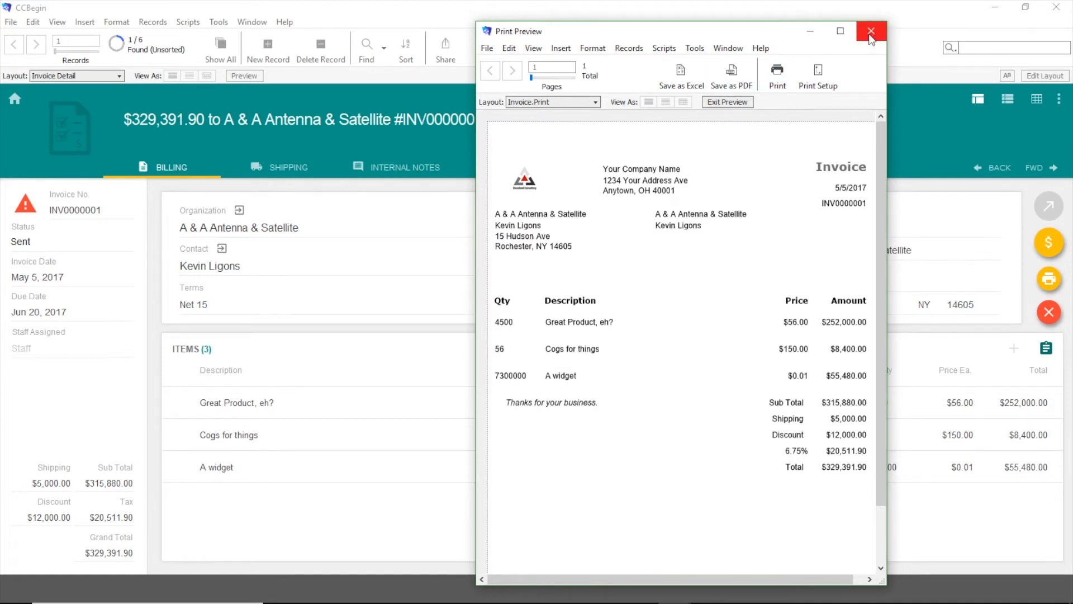
pyautogui.click(872, 36)
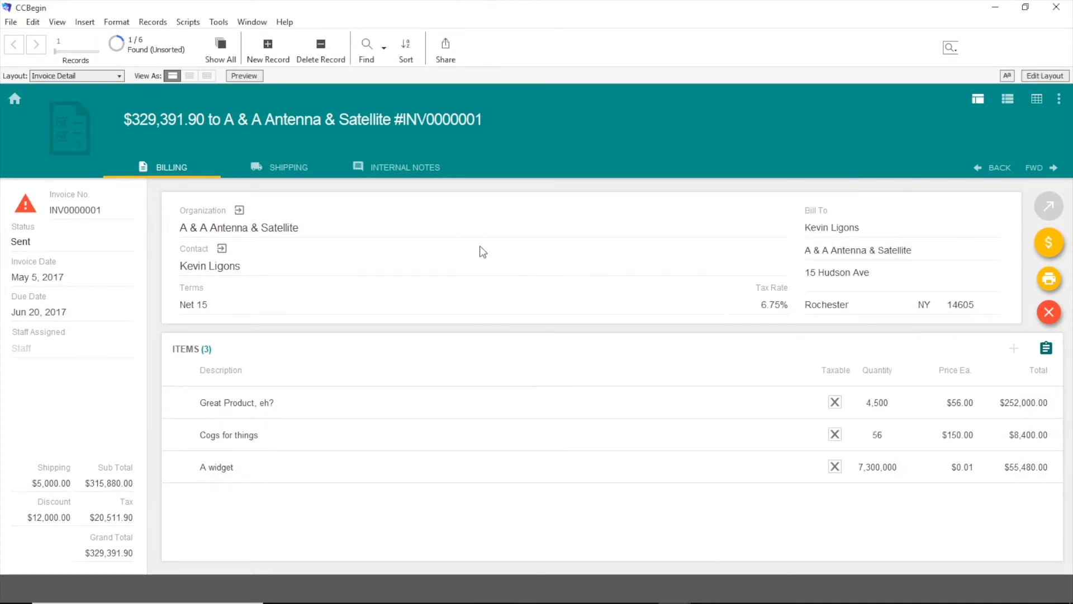
# - View the invoice's shipping details, then select the second staff member for notification on the Jun 23, 2015 internal note
pyautogui.click(291, 168)
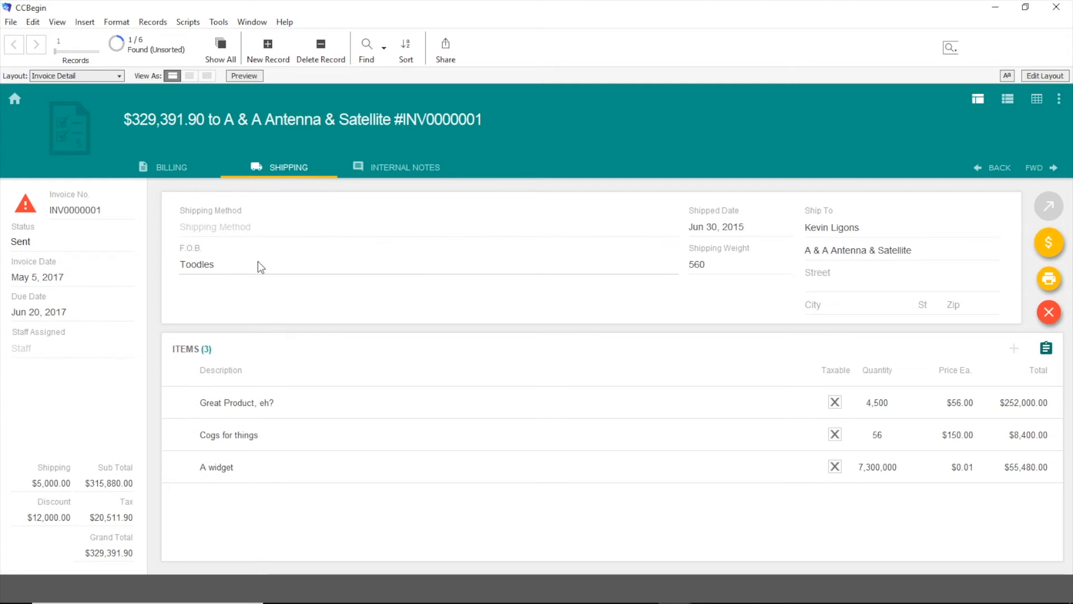
pyautogui.click(398, 167)
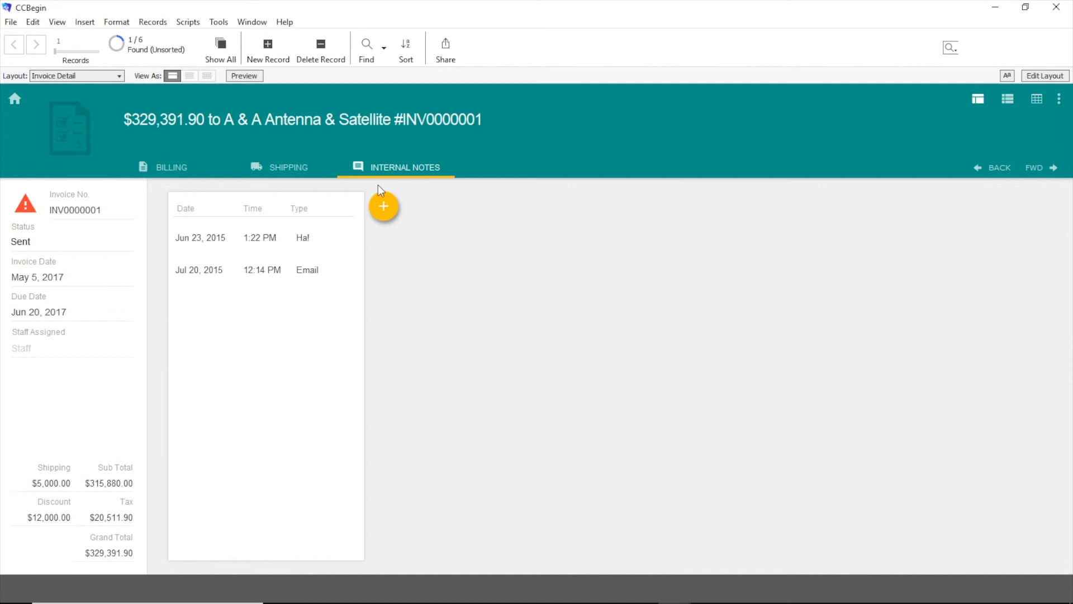
pyautogui.click(230, 242)
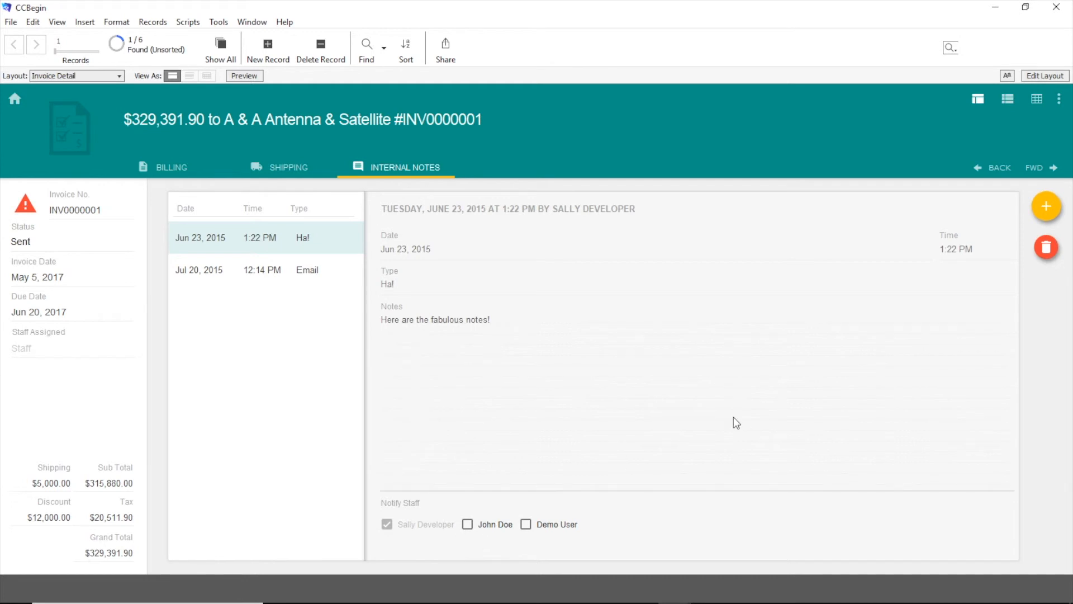
pyautogui.click(467, 525)
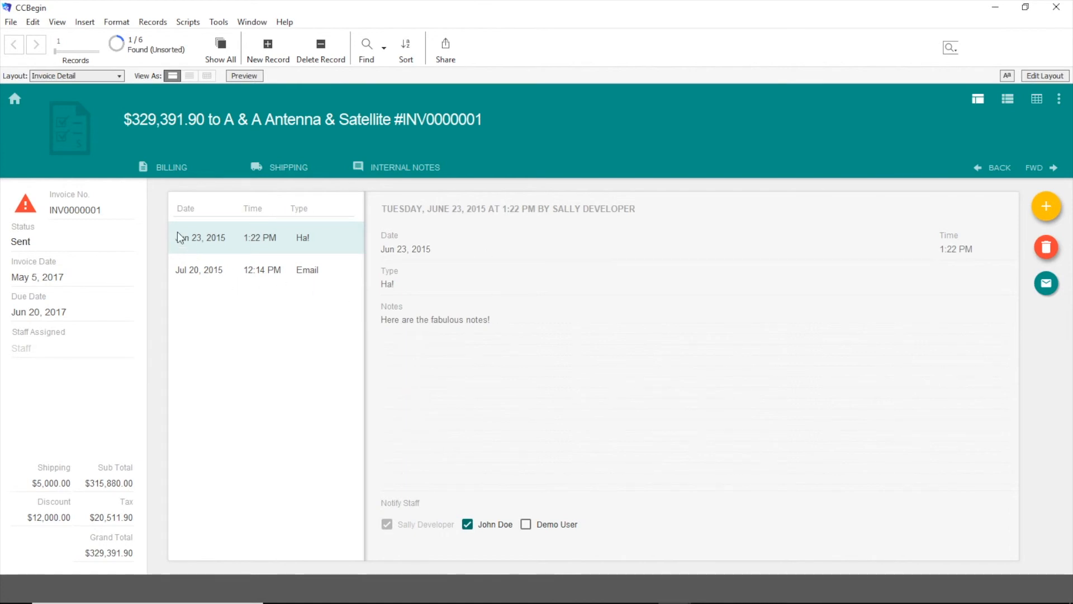
# - Return to the Home dashboard and toggle the Sales series in the invoice chart off and on
pyautogui.click(15, 99)
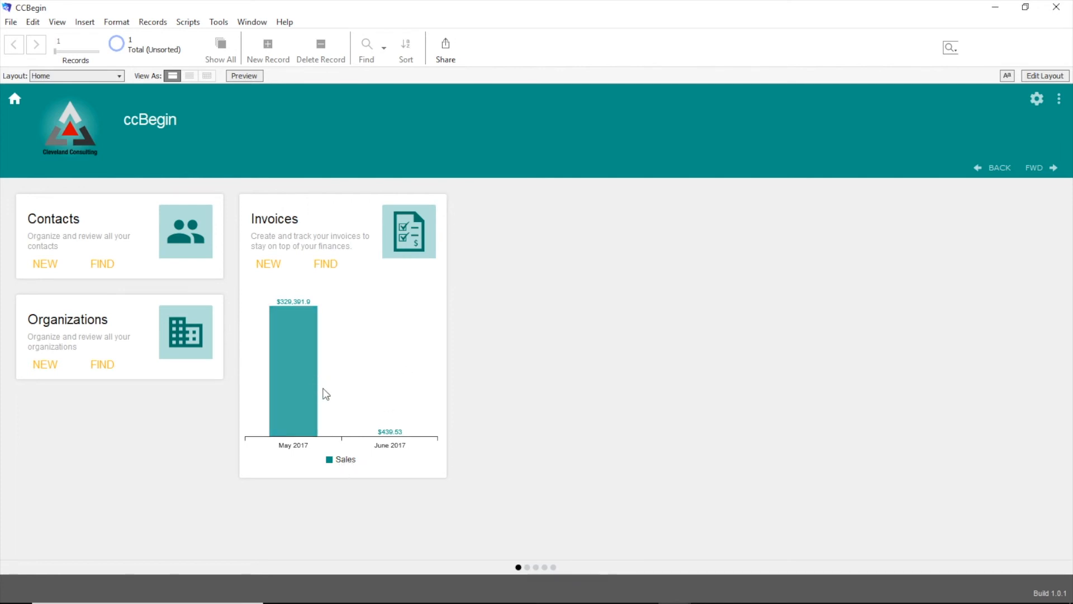
pyautogui.click(338, 463)
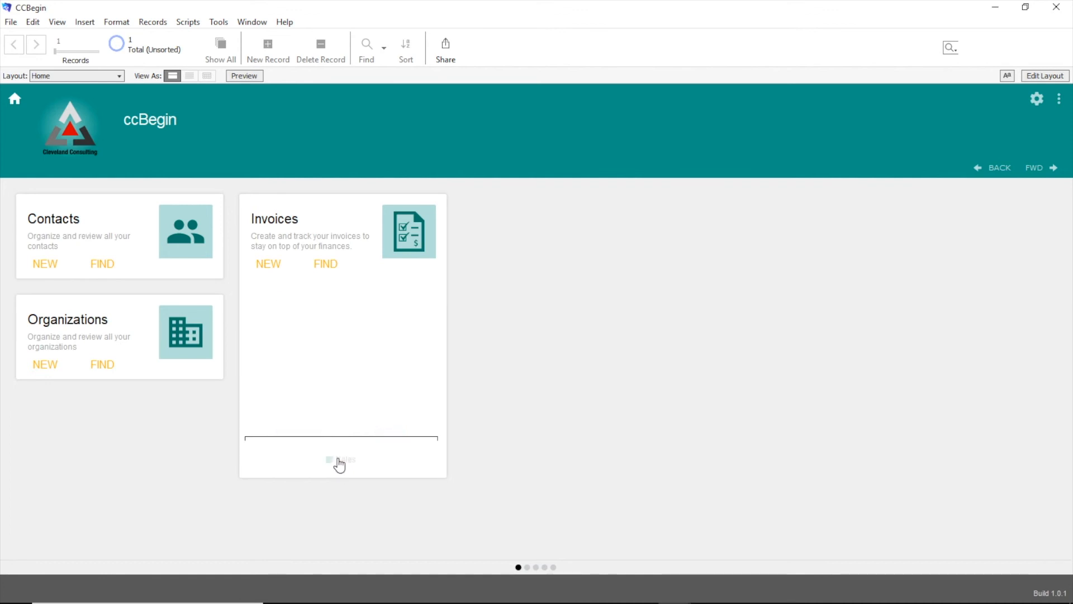
pyautogui.click(339, 461)
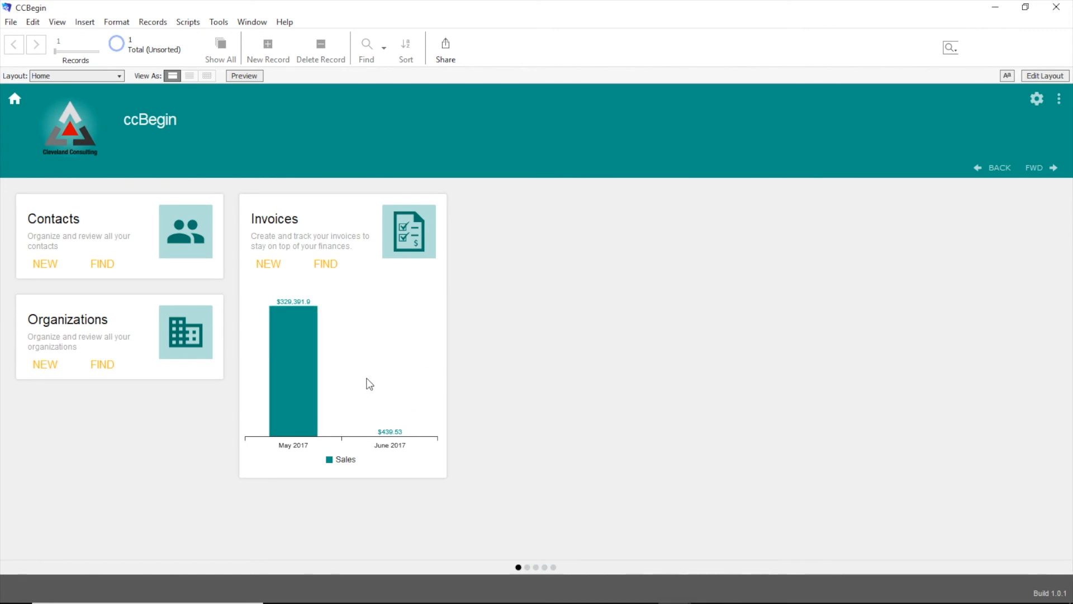
# - Display the May 2017 invoices from the sales chart, view the listed invoice's details, and return to the Home dashboard
pyautogui.click(304, 342)
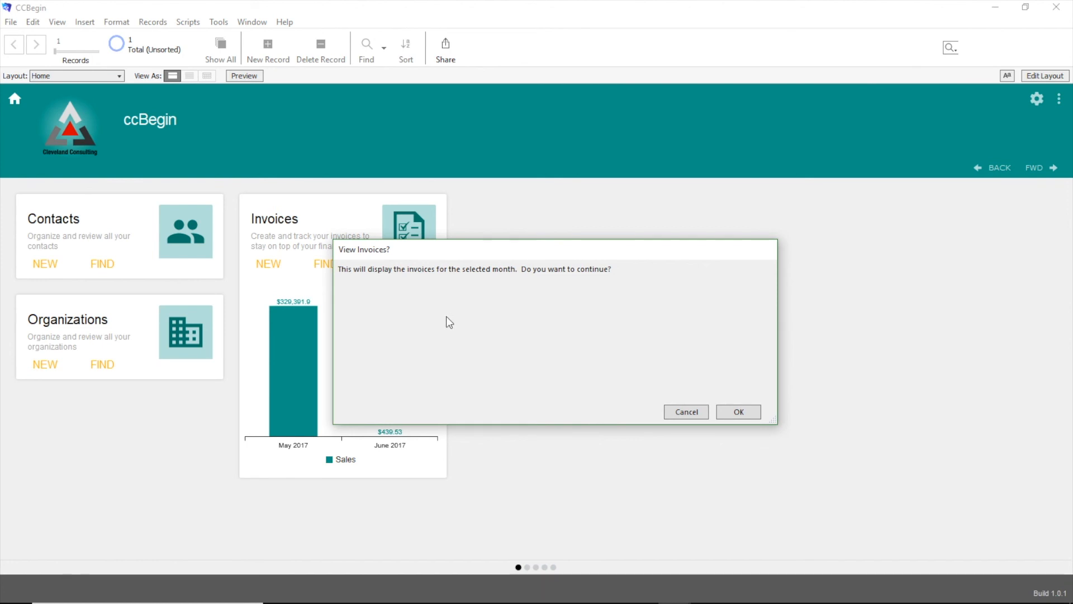
pyautogui.click(752, 412)
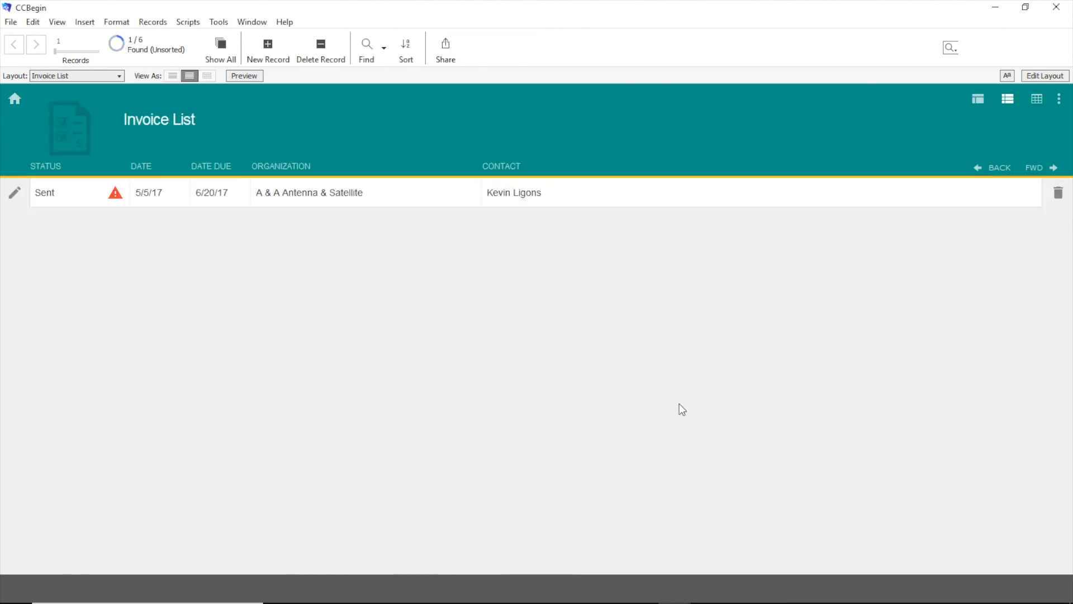
pyautogui.click(17, 192)
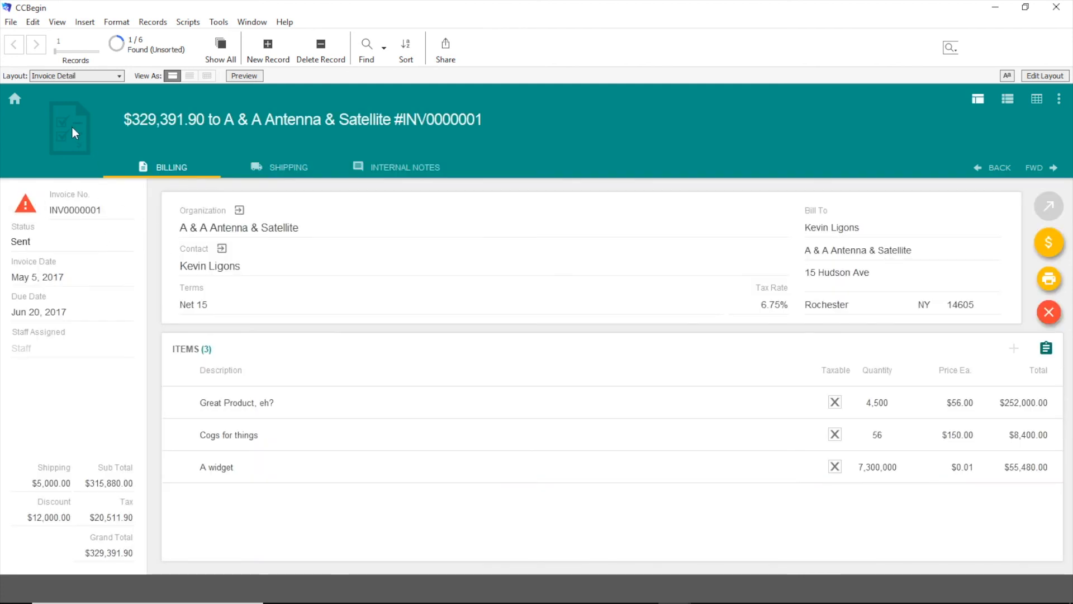
pyautogui.click(15, 99)
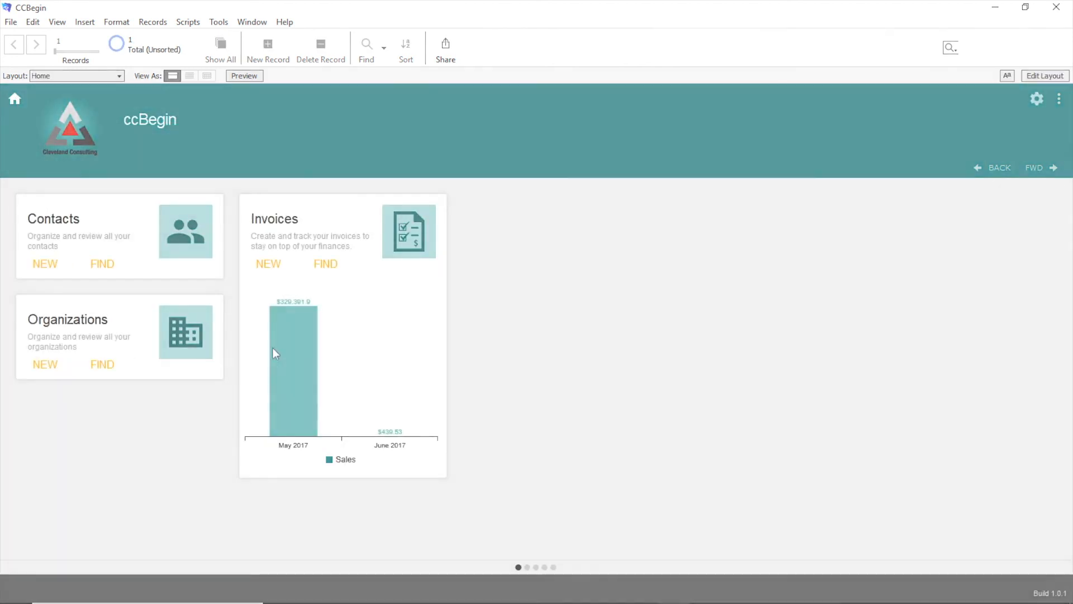